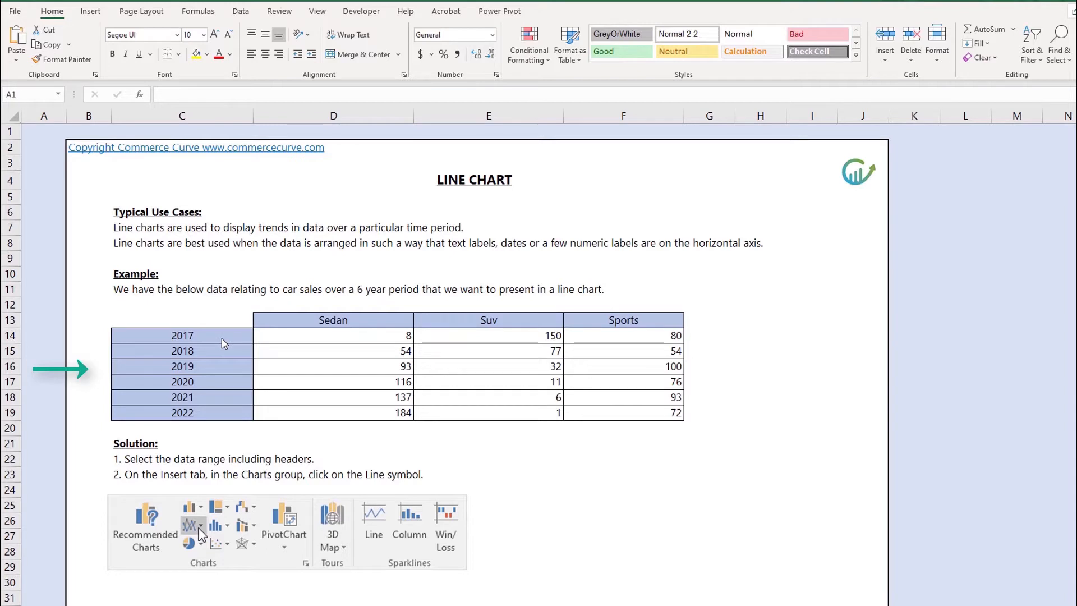
# Select the sales table range C13:F19 including headers and insert a 2-D Line with Markers chart
pyautogui.click(222, 337)
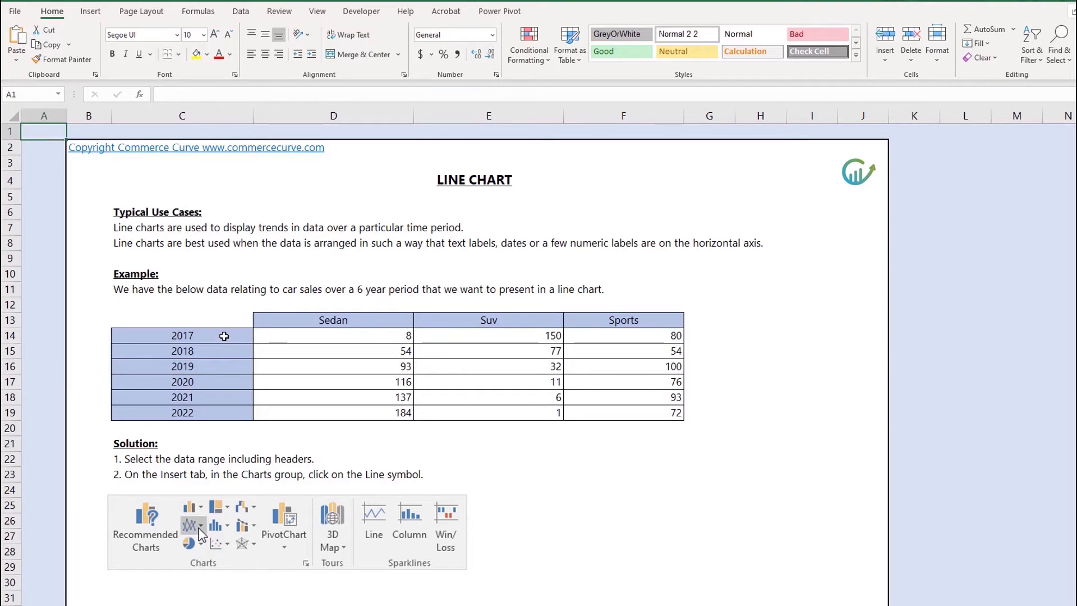
pyautogui.moveTo(224, 336); pyautogui.dragTo(221, 403)
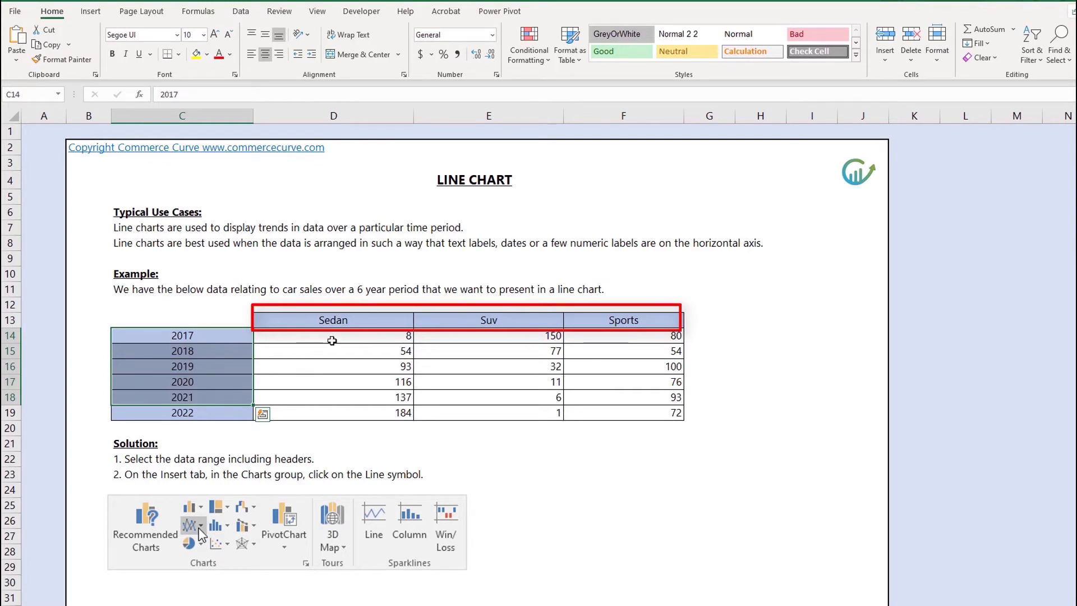
pyautogui.scroll(-1, 350, 327)
pyautogui.moveTo(217, 287); pyautogui.dragTo(635, 367)
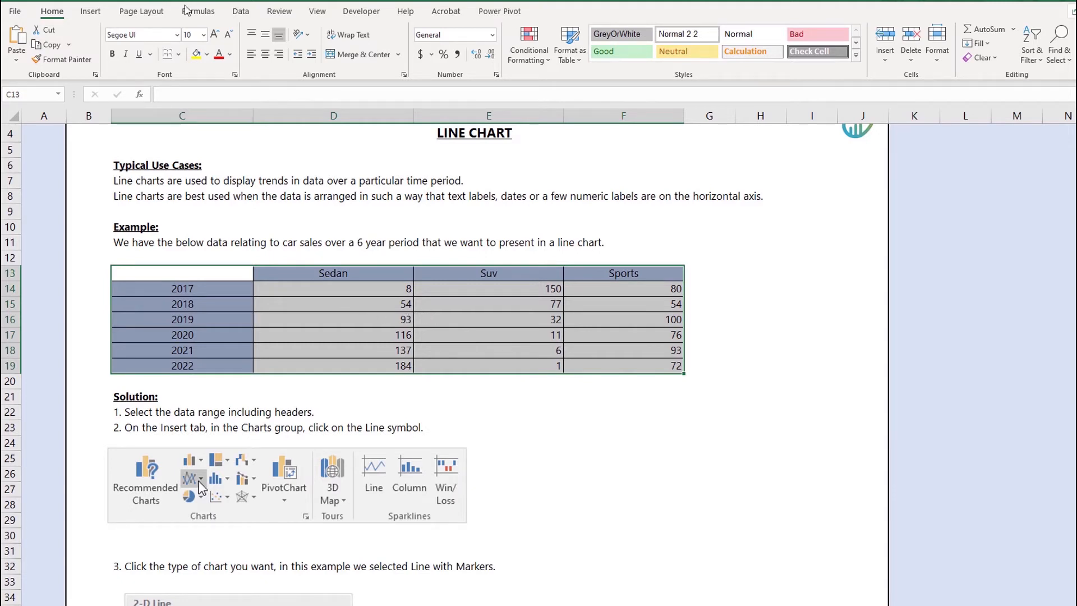
pyautogui.click(90, 11)
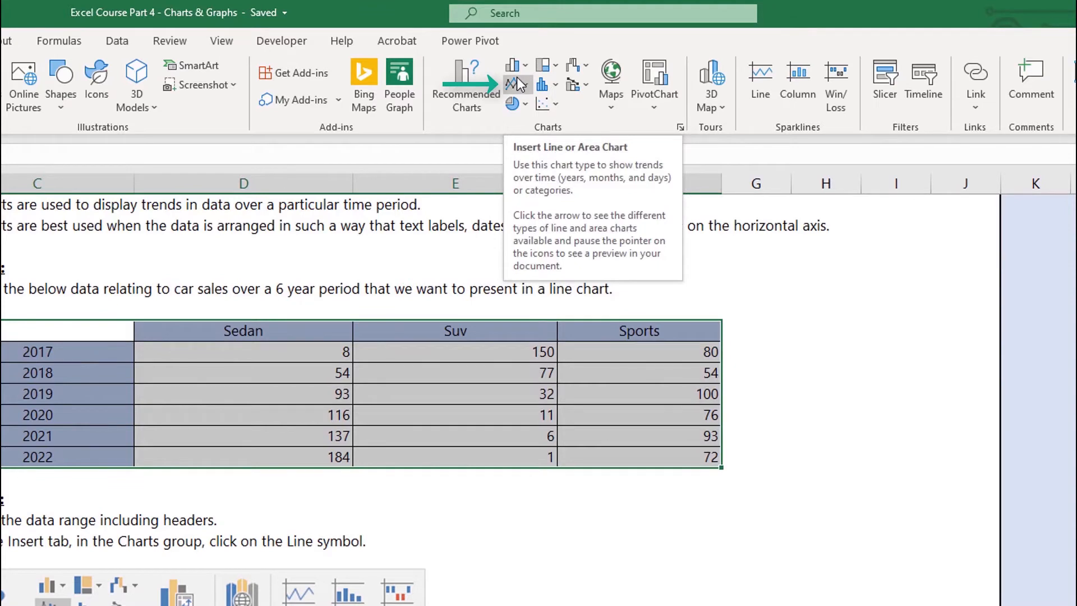
pyautogui.click(518, 78)
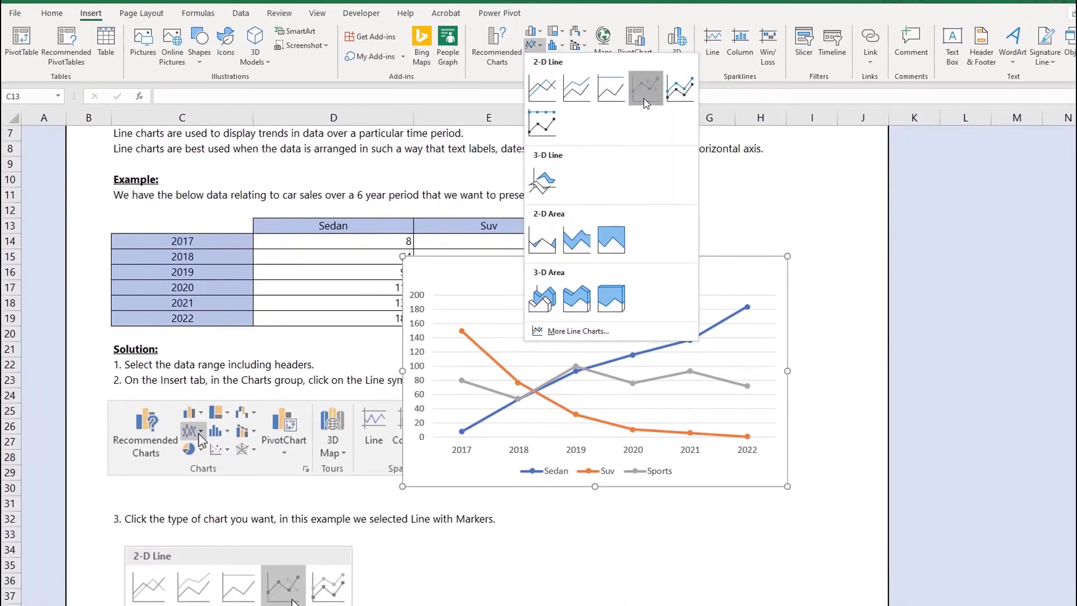
pyautogui.click(666, 157)
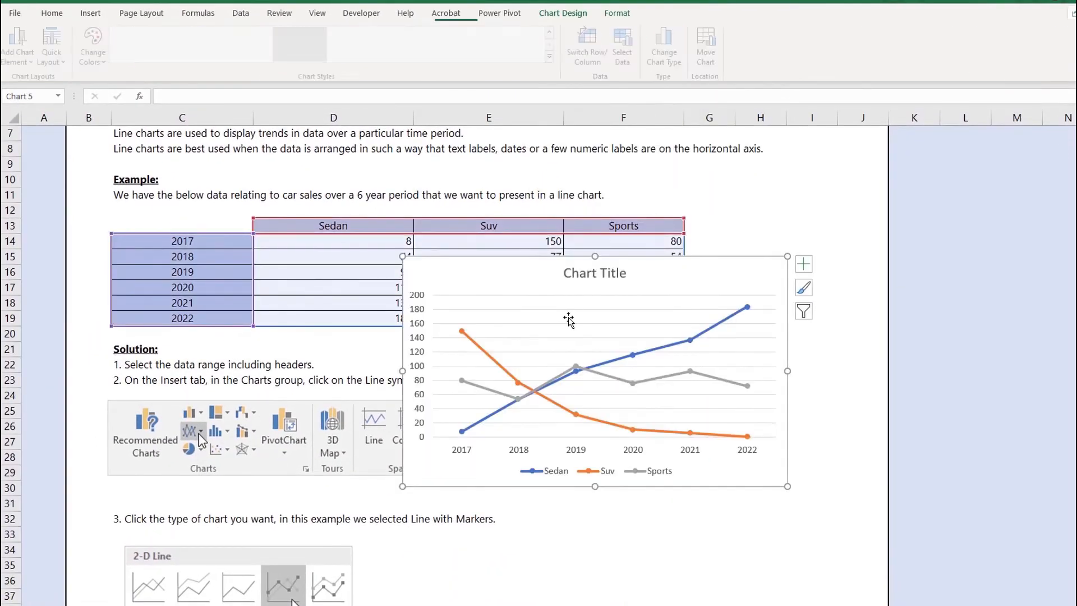
# Move the chart beside the Solution notes and apply chart Style 1
pyautogui.moveTo(569, 318)
pyautogui.mouseDown()
pyautogui.moveTo(583, 337)
pyautogui.moveTo(636, 341)
pyautogui.moveTo(642, 368)
pyautogui.mouseUp()
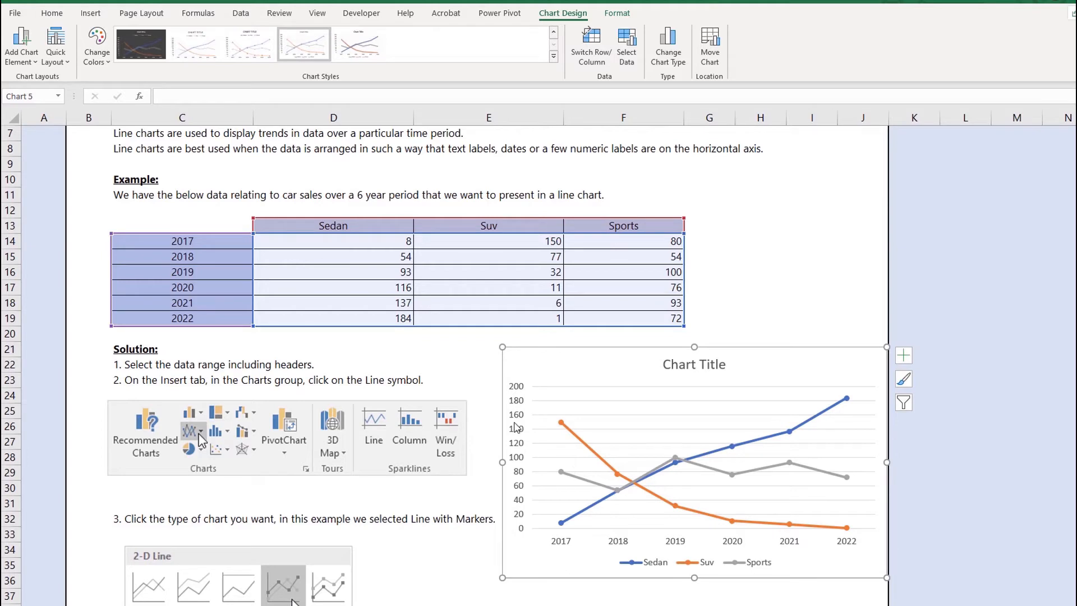
pyautogui.click(909, 384)
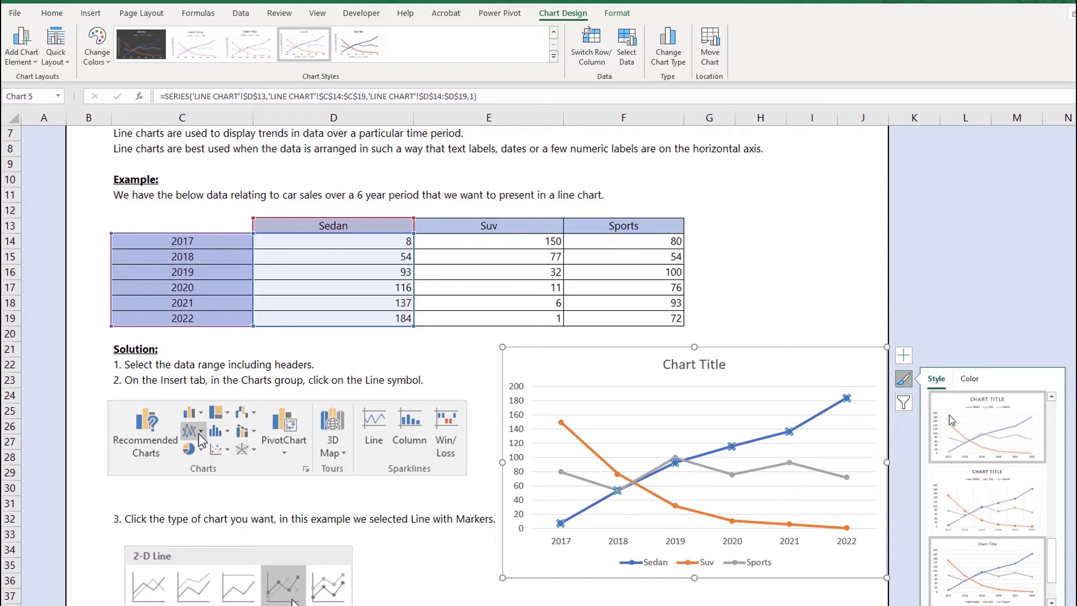
pyautogui.scroll(-1, 957, 457)
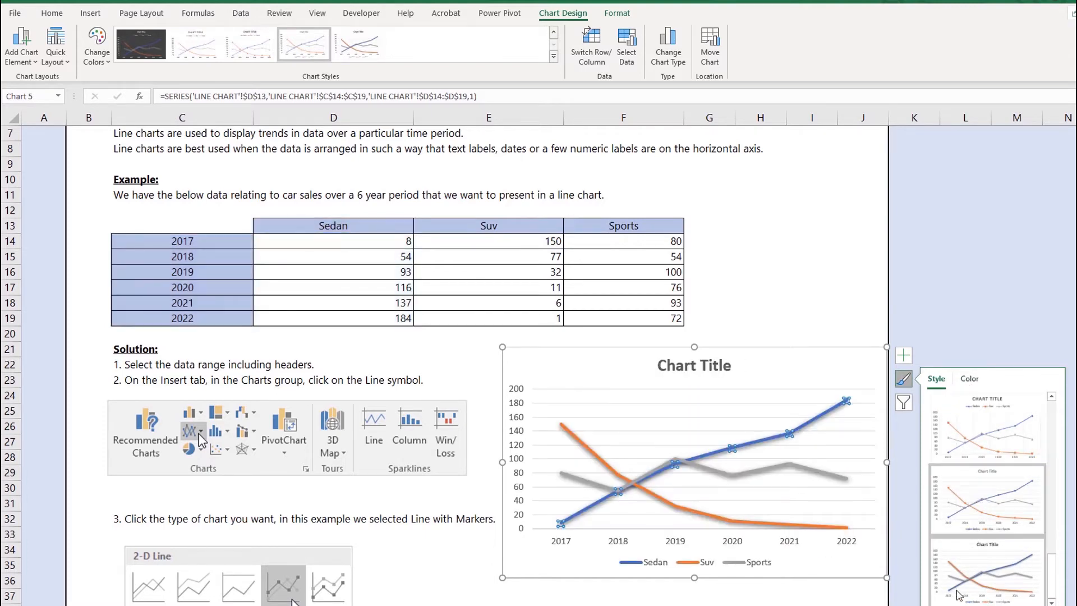
pyautogui.scroll(3, 980, 529)
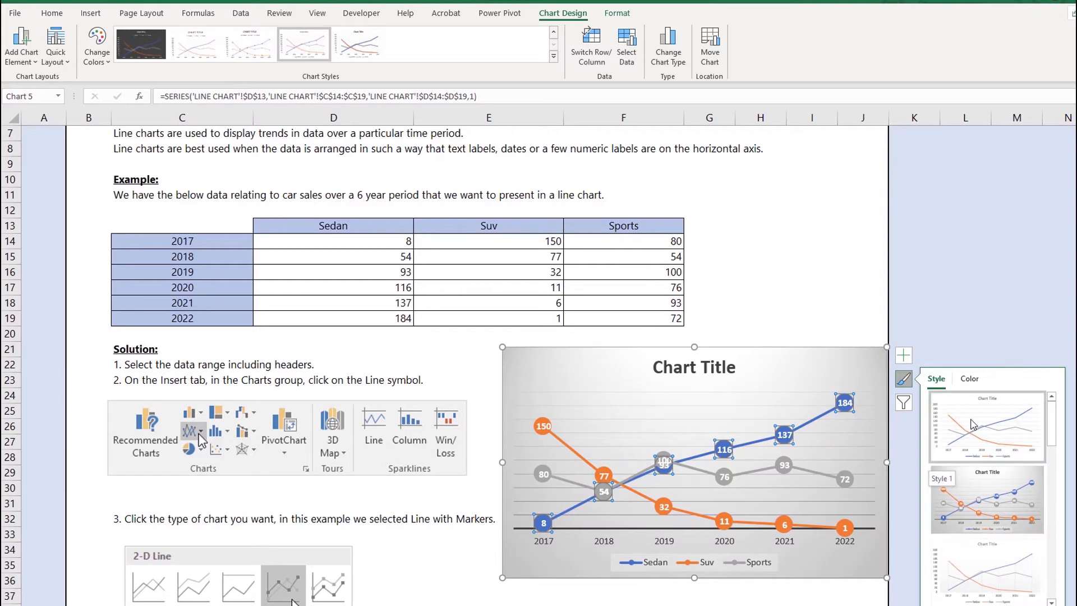
pyautogui.click(972, 422)
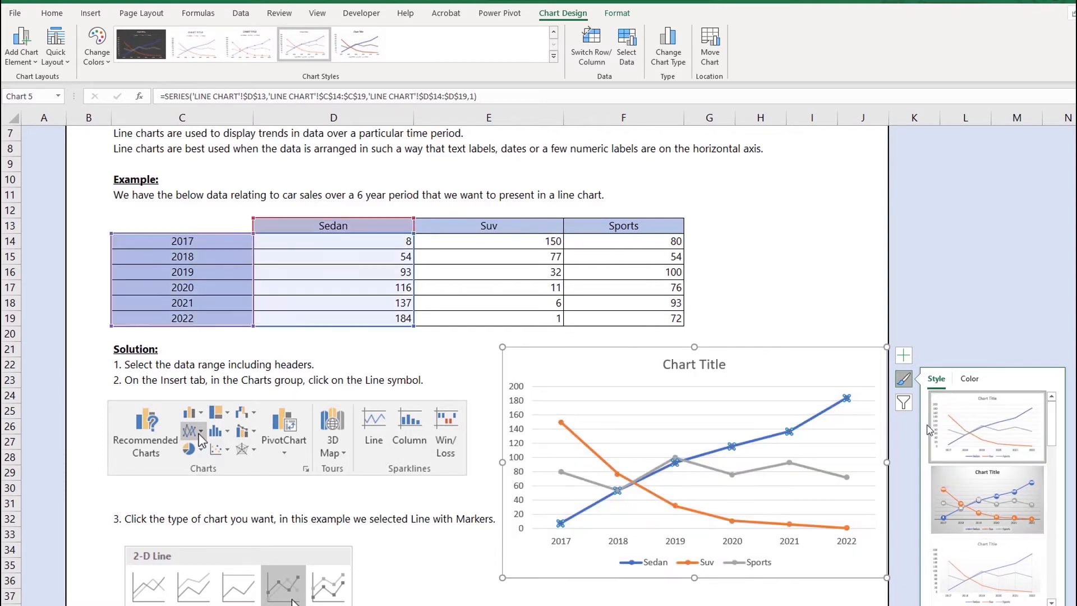
# Rename the chart title to Vehicle Sales
pyautogui.click(699, 368)
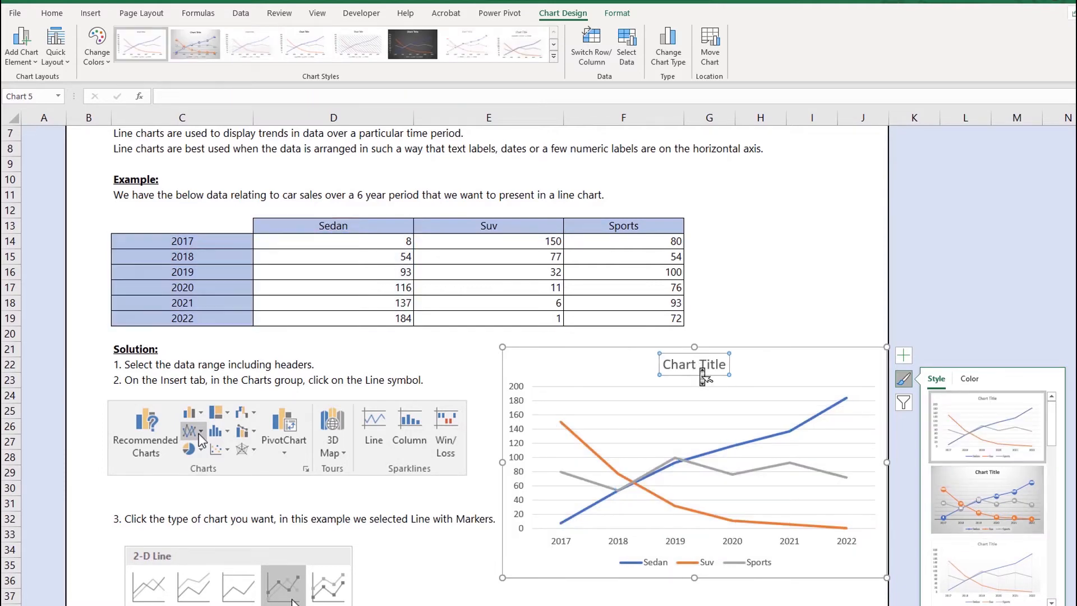
pyautogui.tripleClick(698, 372)
pyautogui.write('Vehicle Sales')
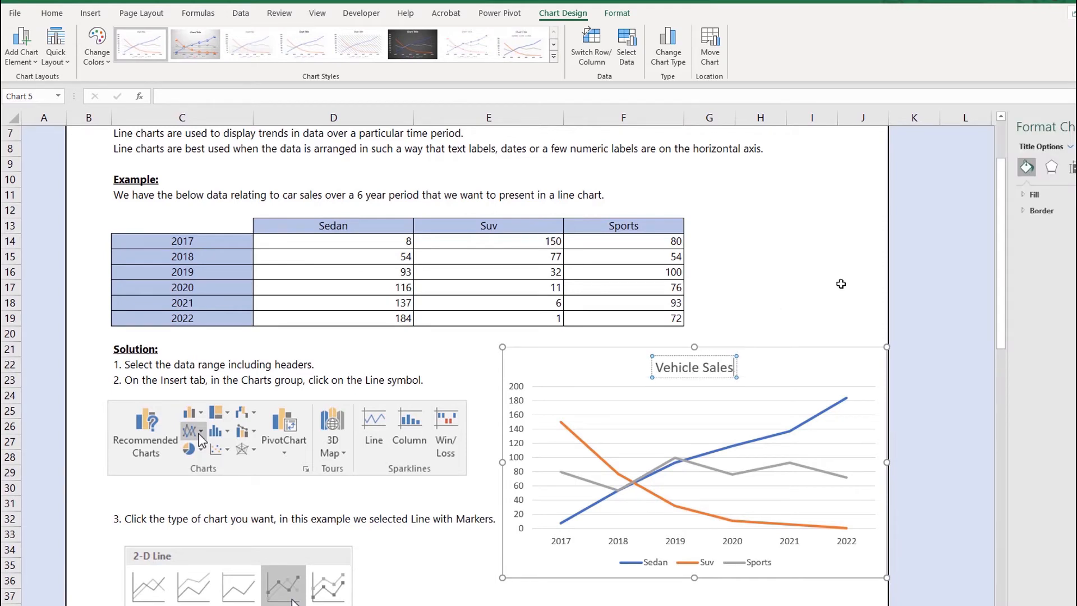
pyautogui.click(841, 285)
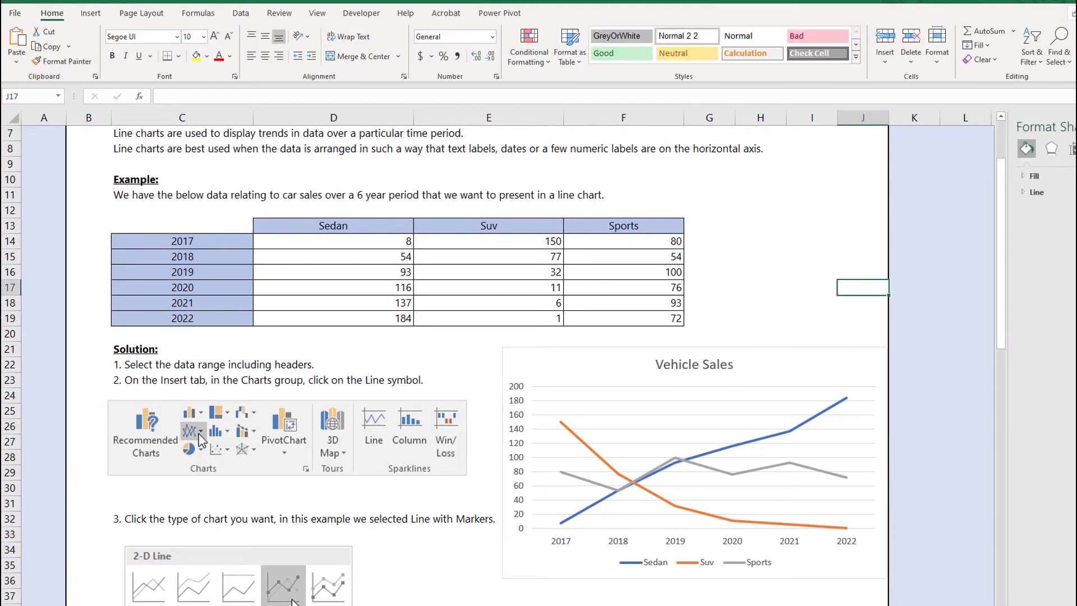
# Format the Sedan series line as a solid red line
pyautogui.click(782, 431)
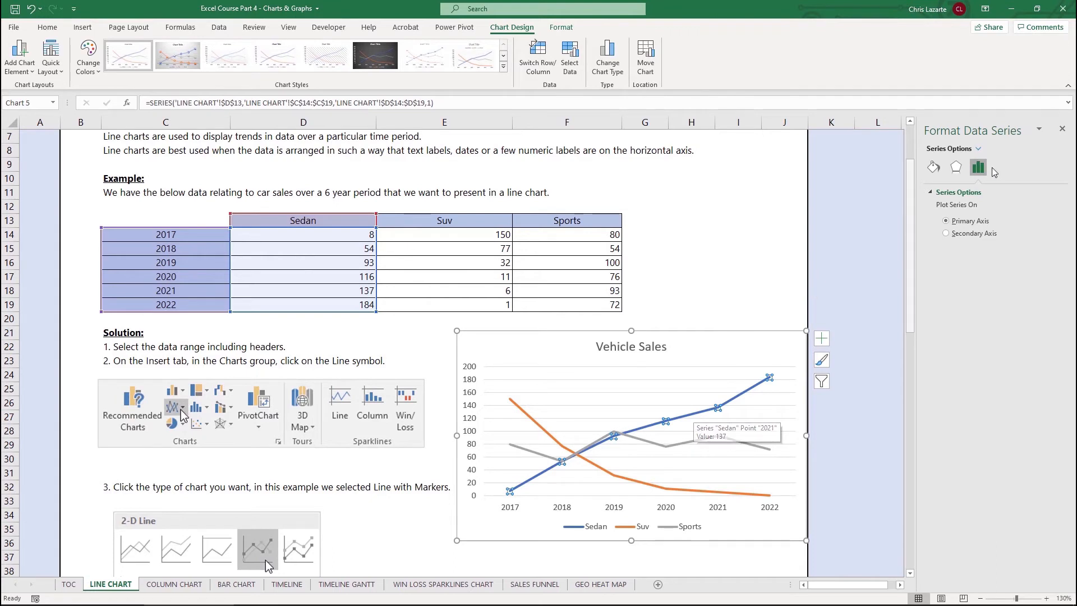
pyautogui.click(956, 167)
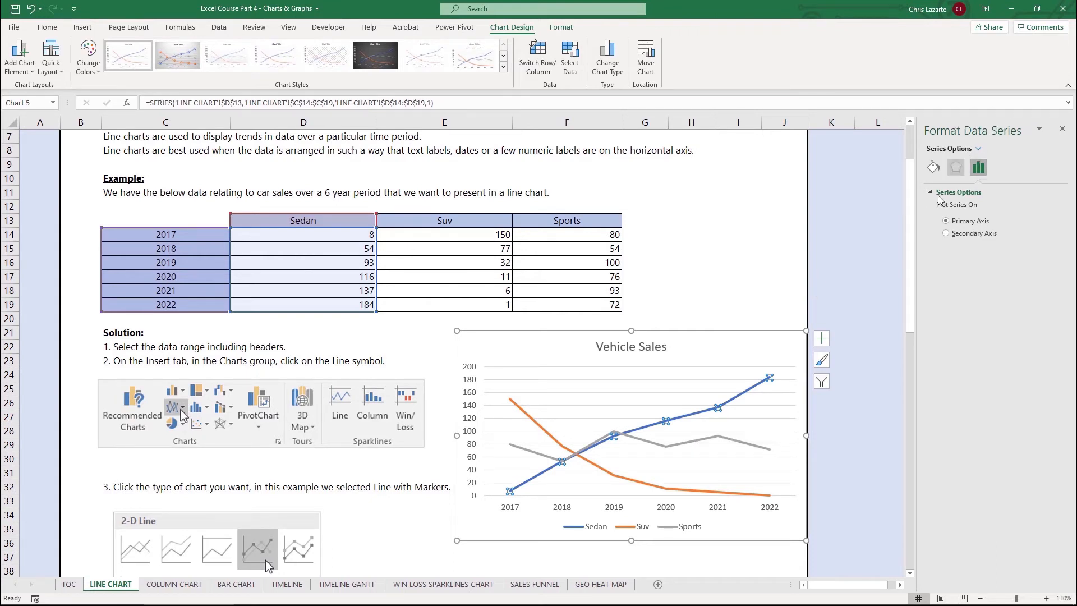
pyautogui.click(933, 168)
pyautogui.click(949, 225)
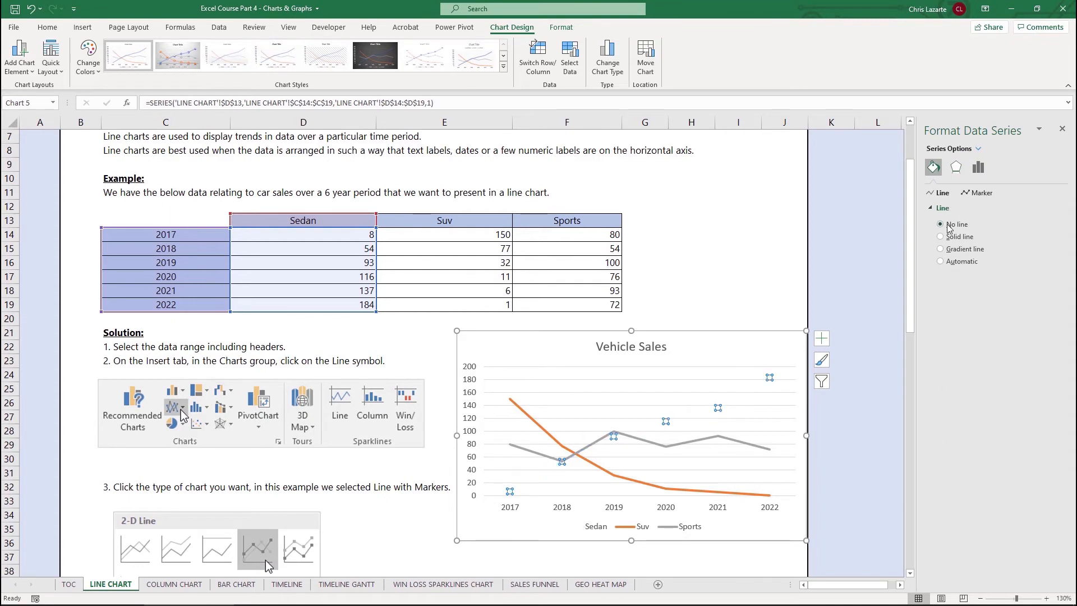
pyautogui.click(1047, 286)
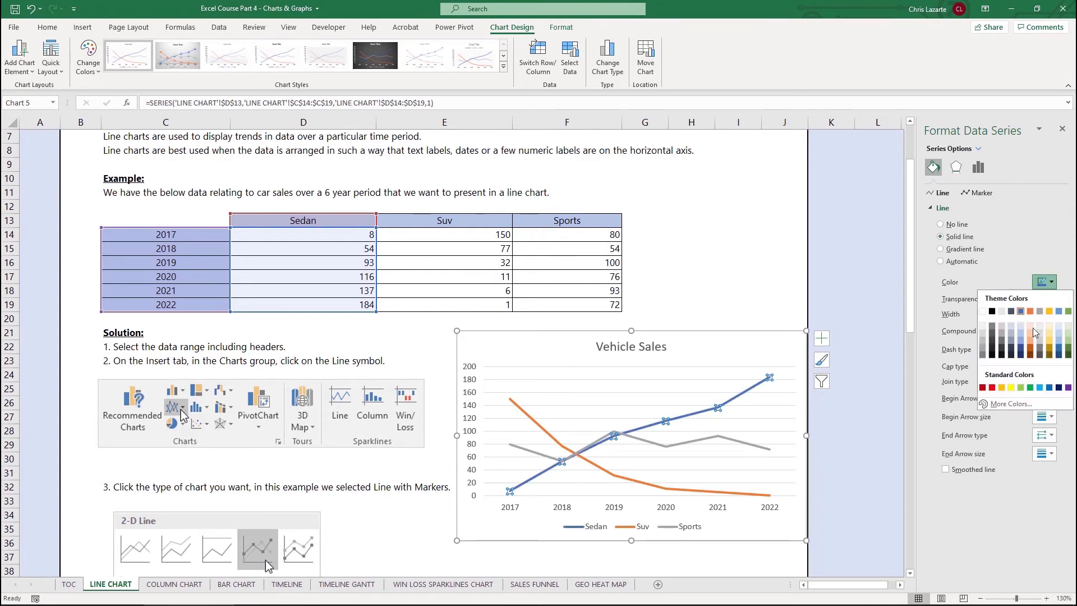
pyautogui.click(992, 387)
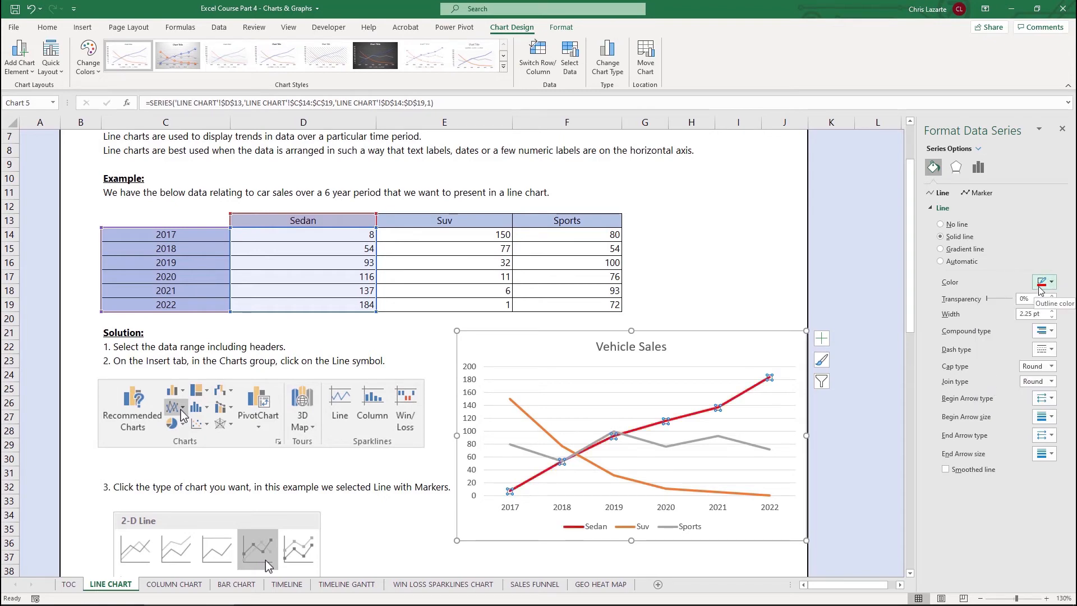
# Widen the Sedan line to 4.5 pt and undo the width change
pyautogui.moveTo(987, 299)
pyautogui.mouseDown()
pyautogui.moveTo(1004, 301)
pyautogui.moveTo(986, 302)
pyautogui.mouseUp()
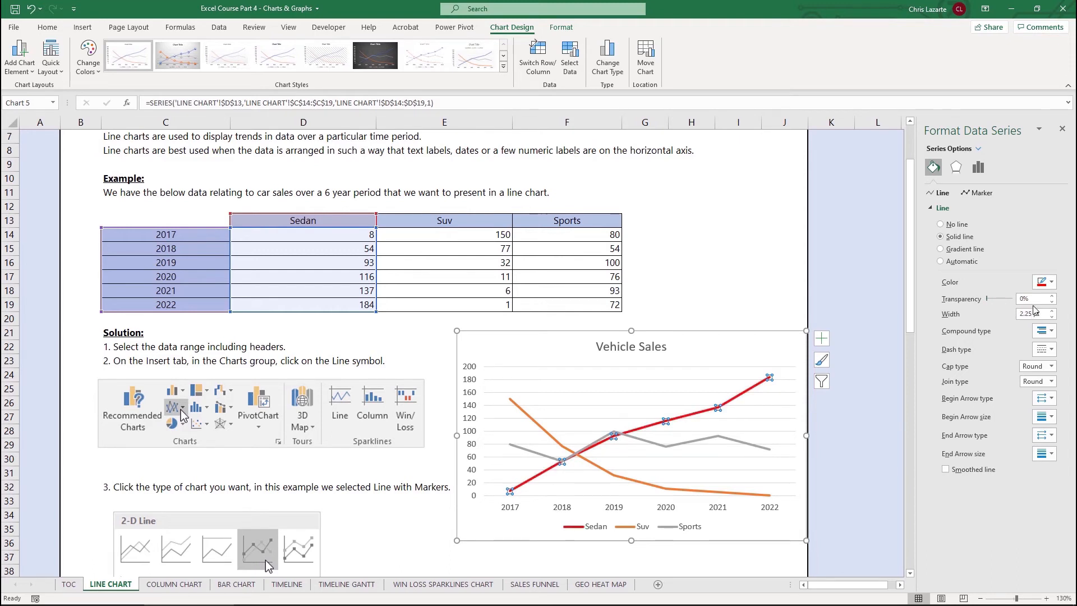
pyautogui.click(1052, 312)
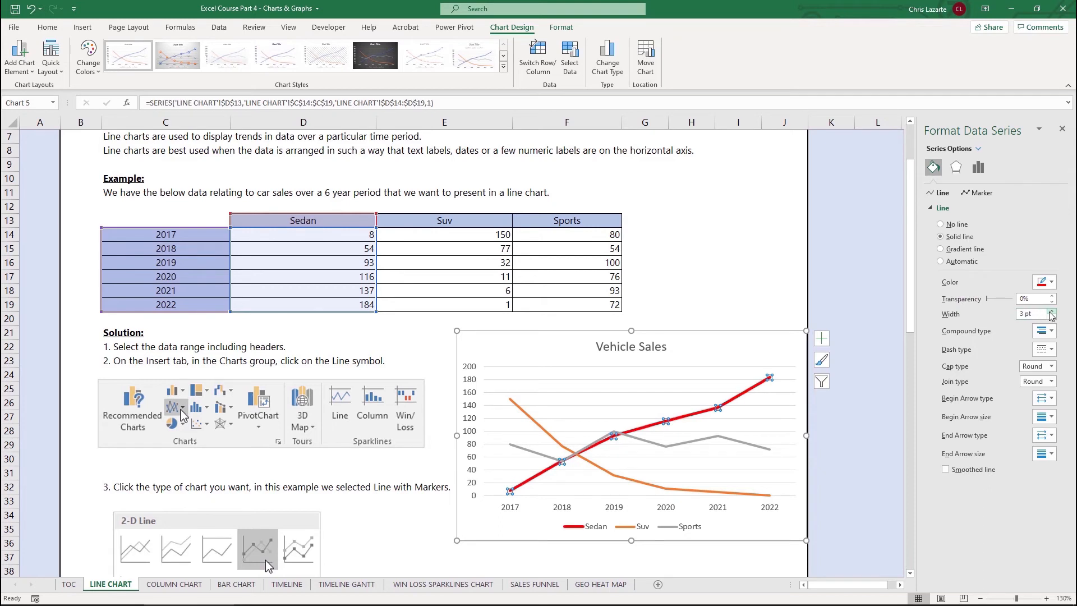
pyautogui.click(1051, 312)
pyautogui.click(1051, 312)
pyautogui.click(1051, 312)
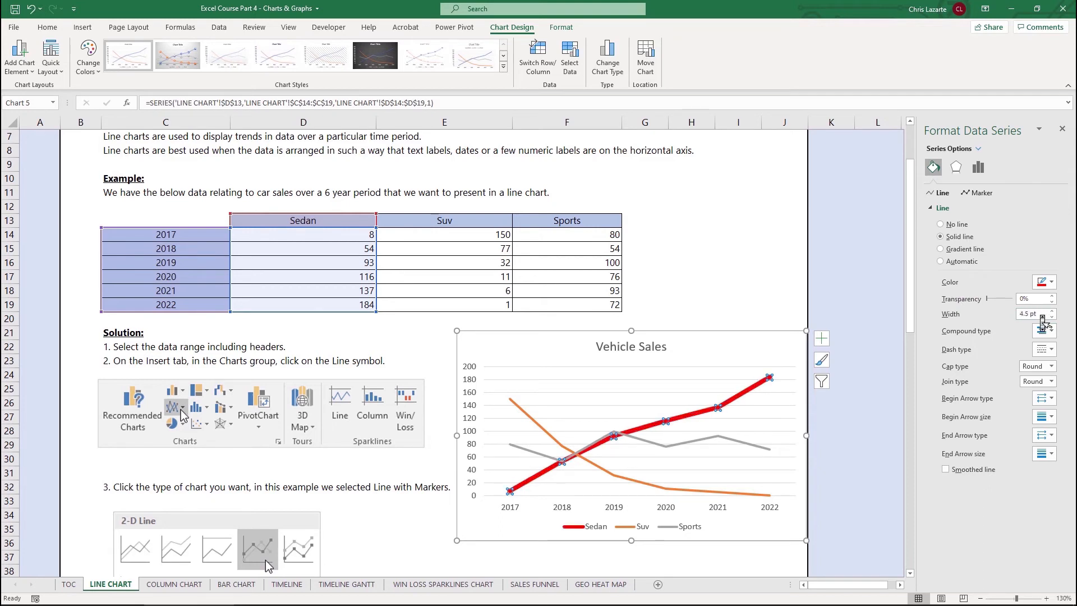
pyautogui.hotkey('ctrl', 'z')
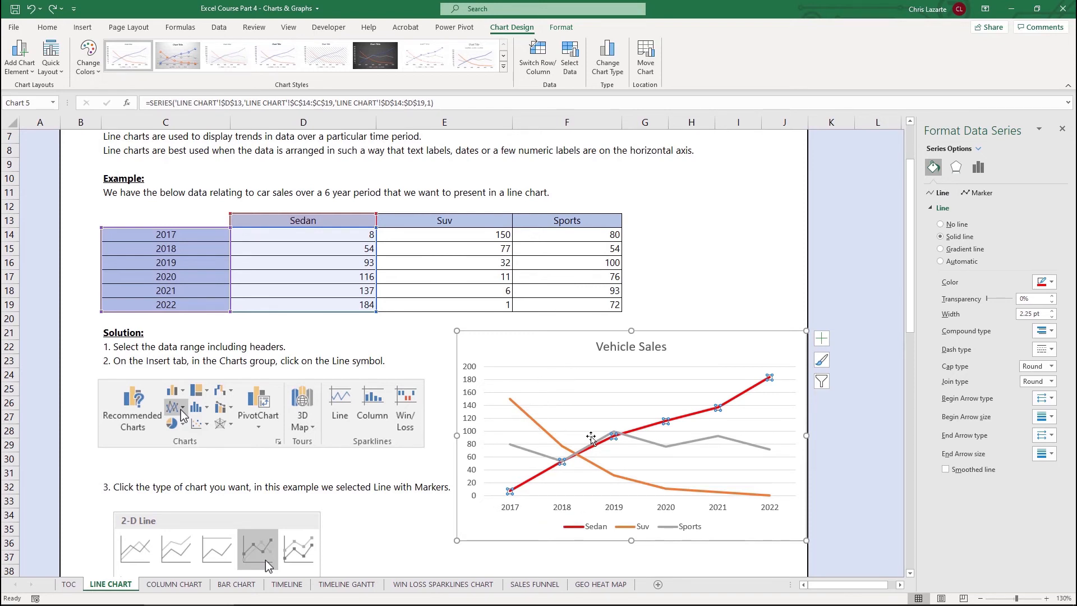
# Delete the chart and close the Format Shape pane
pyautogui.click(710, 354)
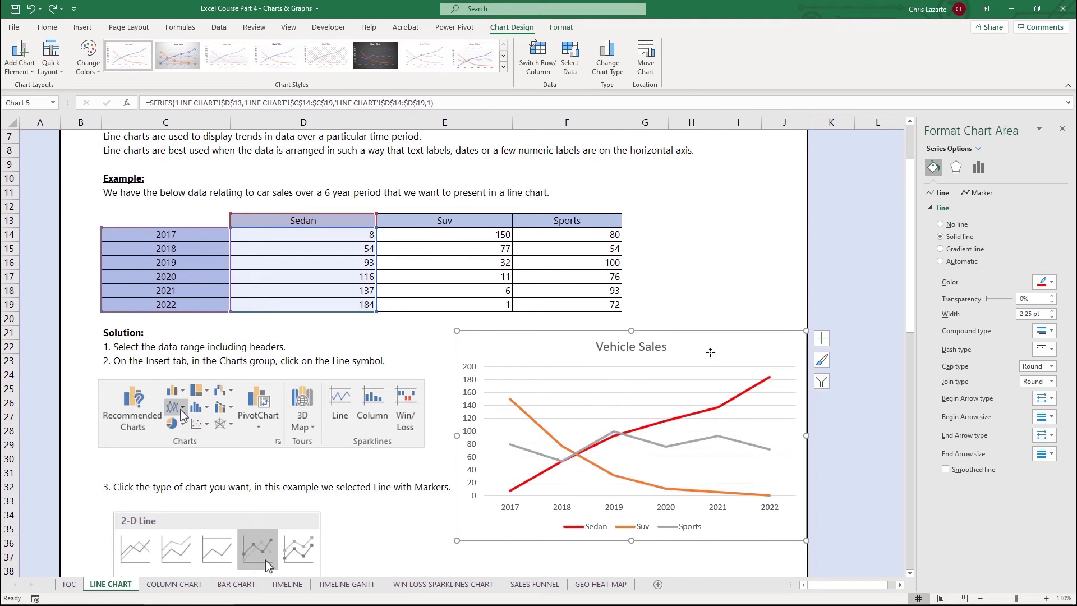
pyautogui.press('Delete')
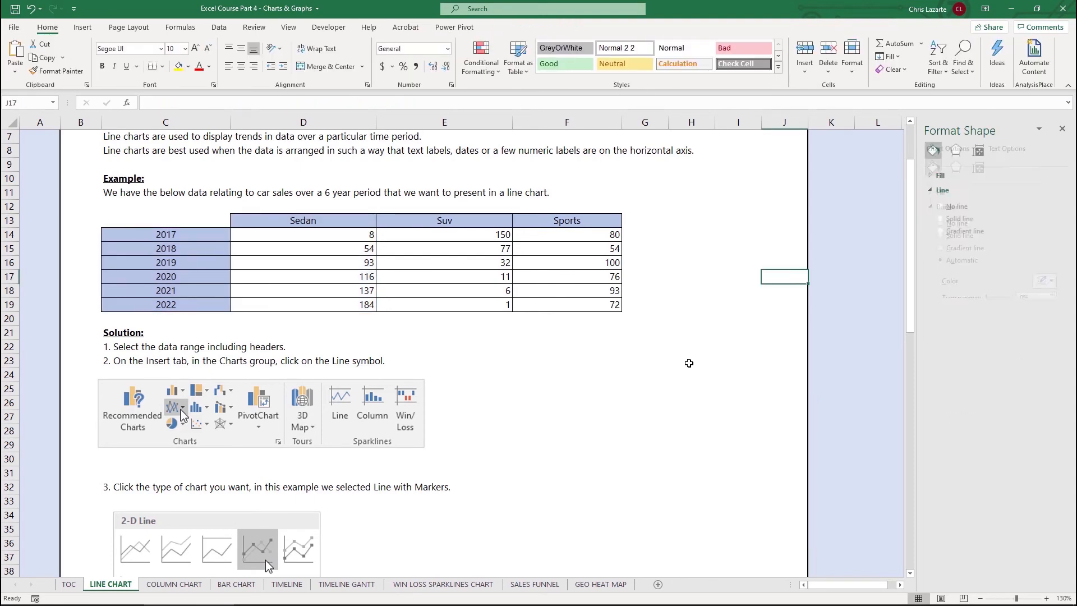
pyautogui.scroll(-9, 690, 359)
pyautogui.scroll(-6, 688, 372)
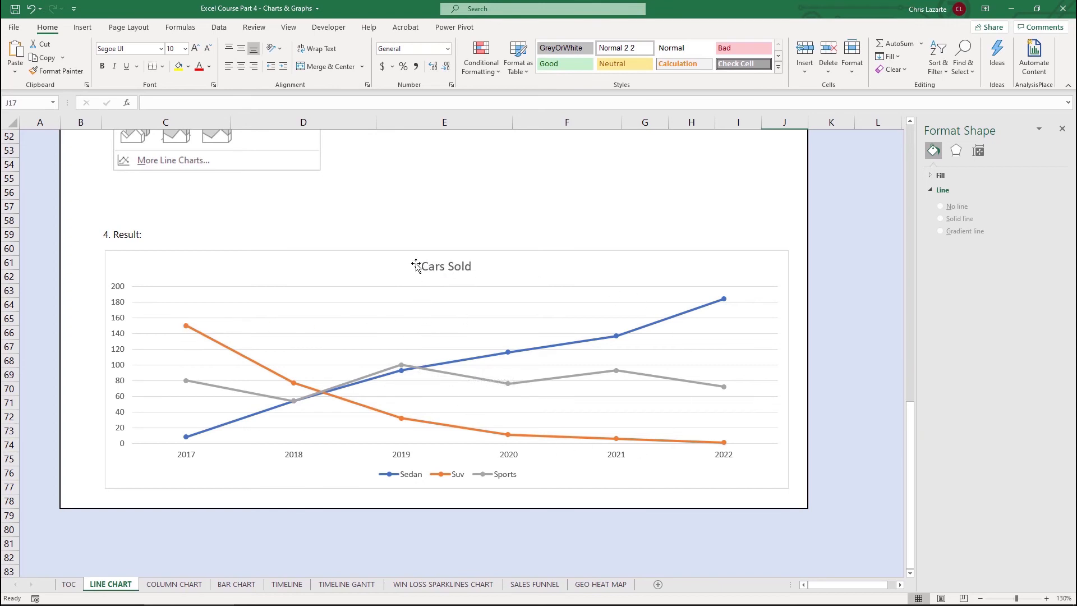
pyautogui.scroll(17, 740, 303)
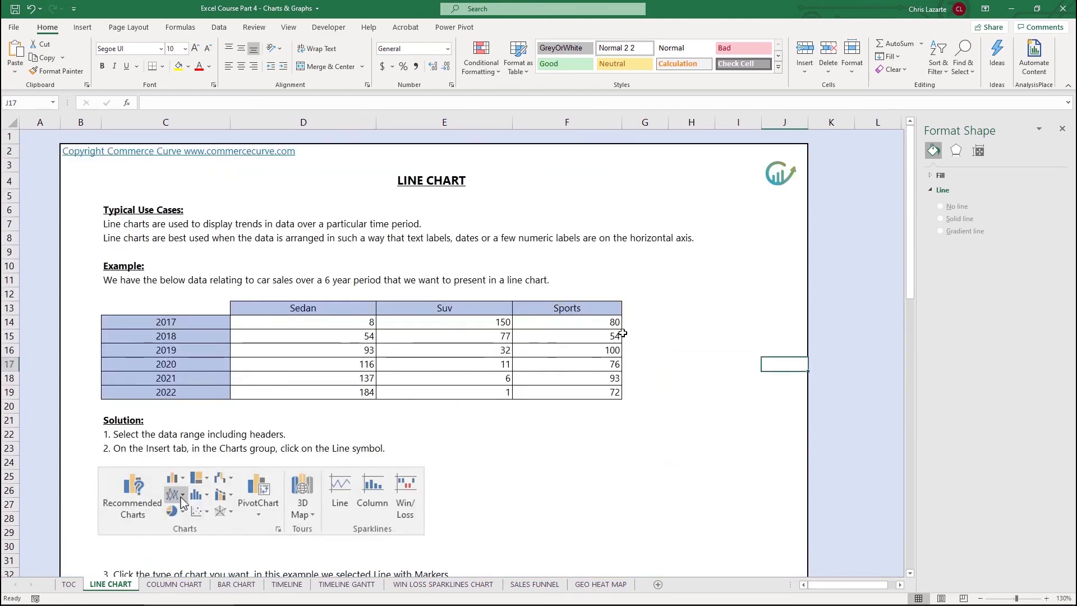
pyautogui.click(1062, 131)
# Select the sales table range C13:F19 including the headers
pyautogui.click(222, 321)
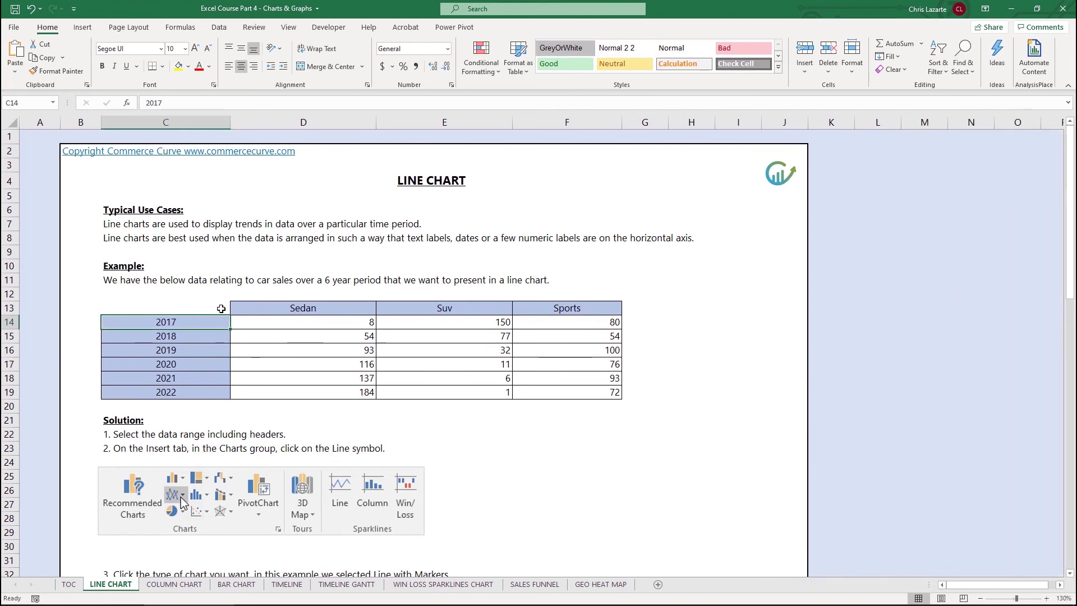
pyautogui.moveTo(221, 308); pyautogui.dragTo(620, 412)
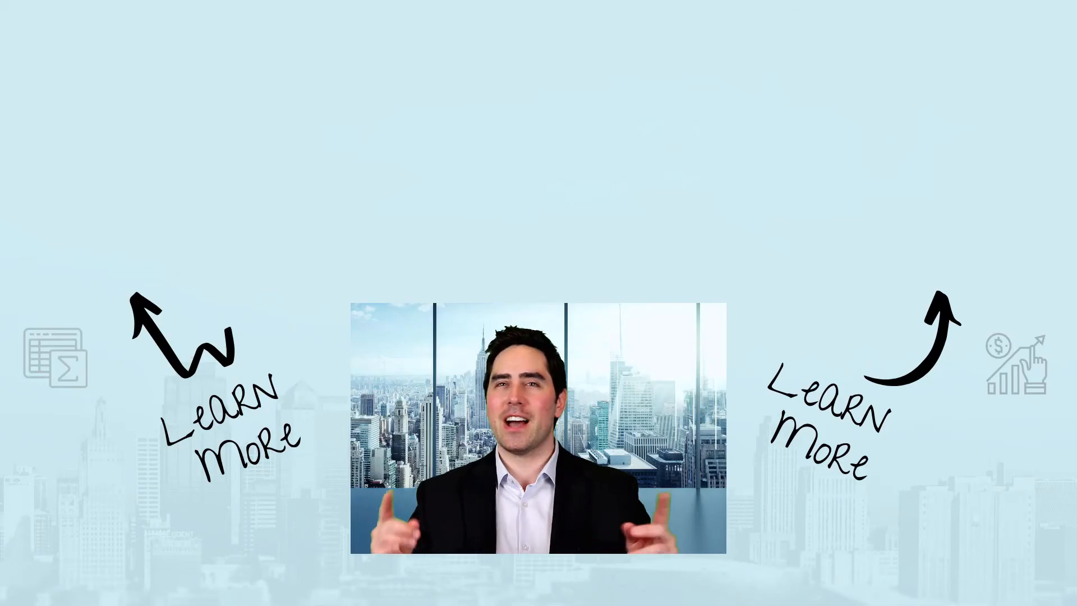